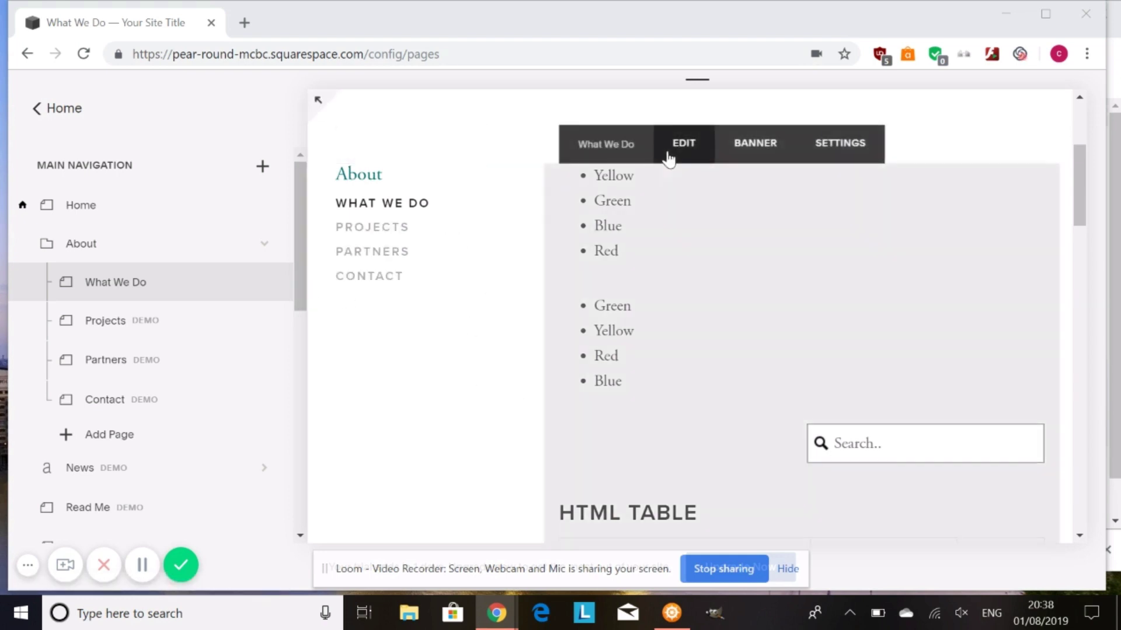
Edit the What We Do page and insert a Markdown block from Content Blocks below the lists.
{"action": "left_click", "coordinate": [683, 144]}
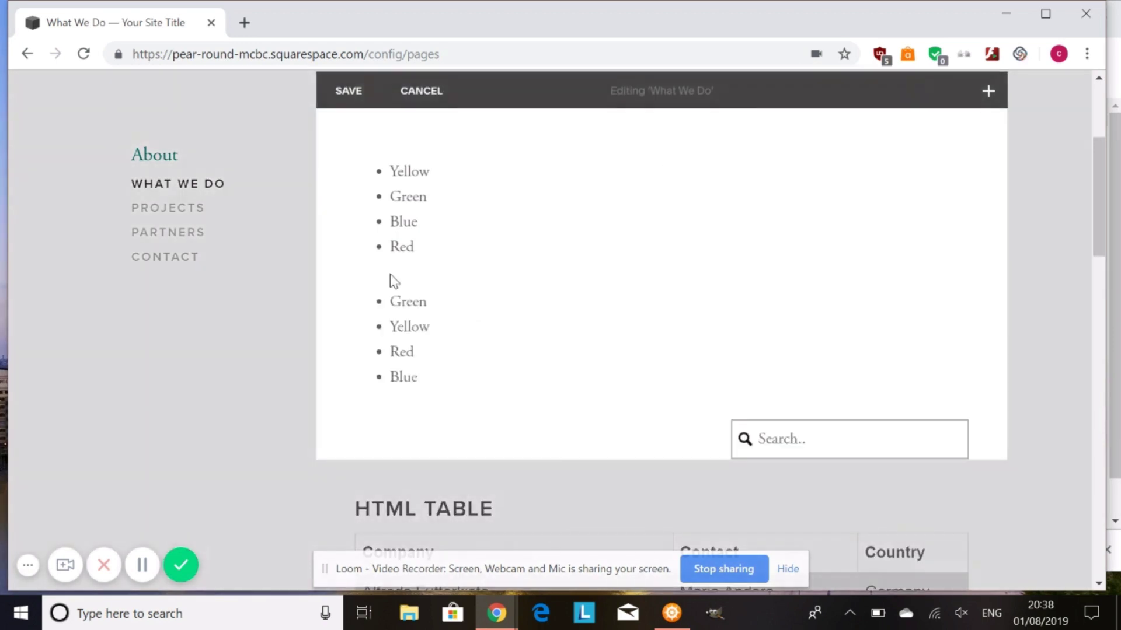
{"action": "left_click", "coordinate": [346, 410]}
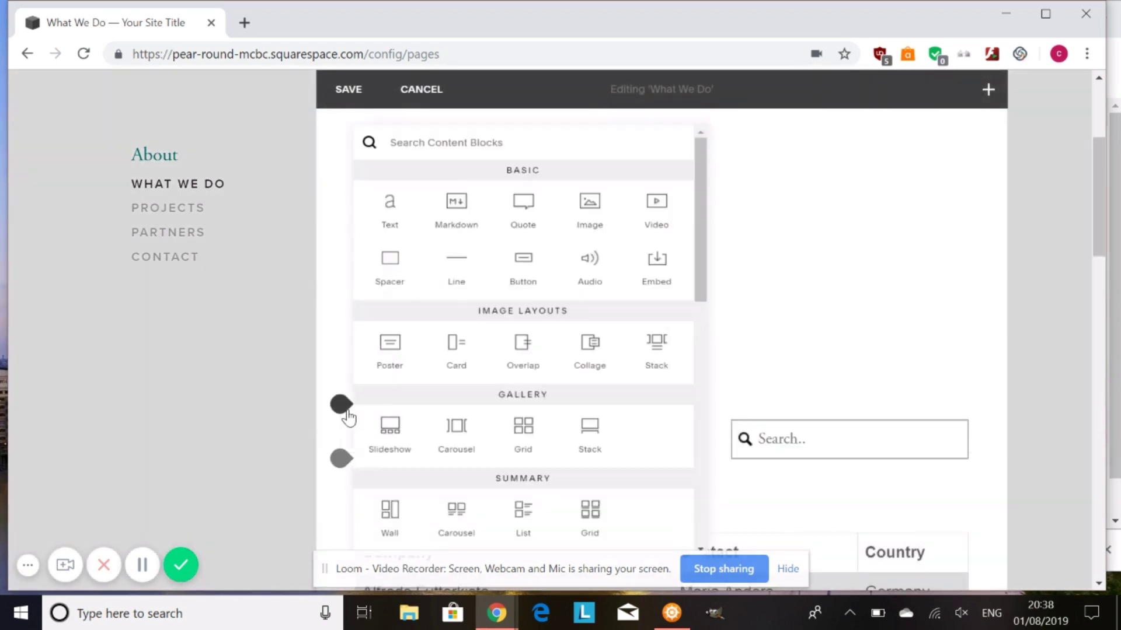
{"action": "left_click", "coordinate": [462, 195]}
{"action": "type", "text": "<"}
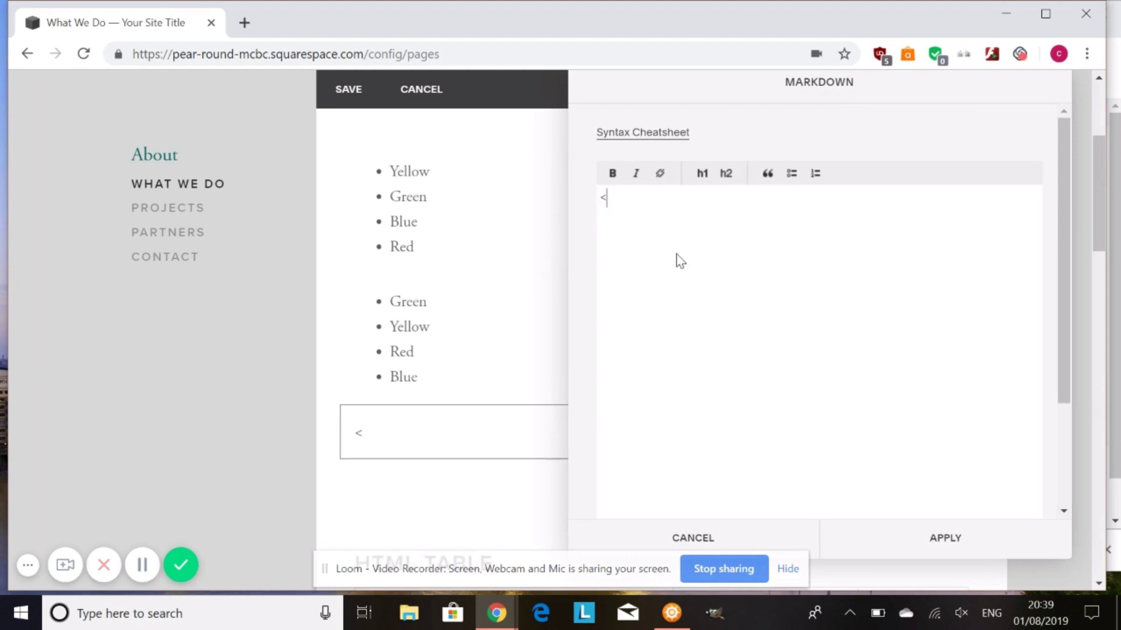
{"action": "type", "text": "b"}
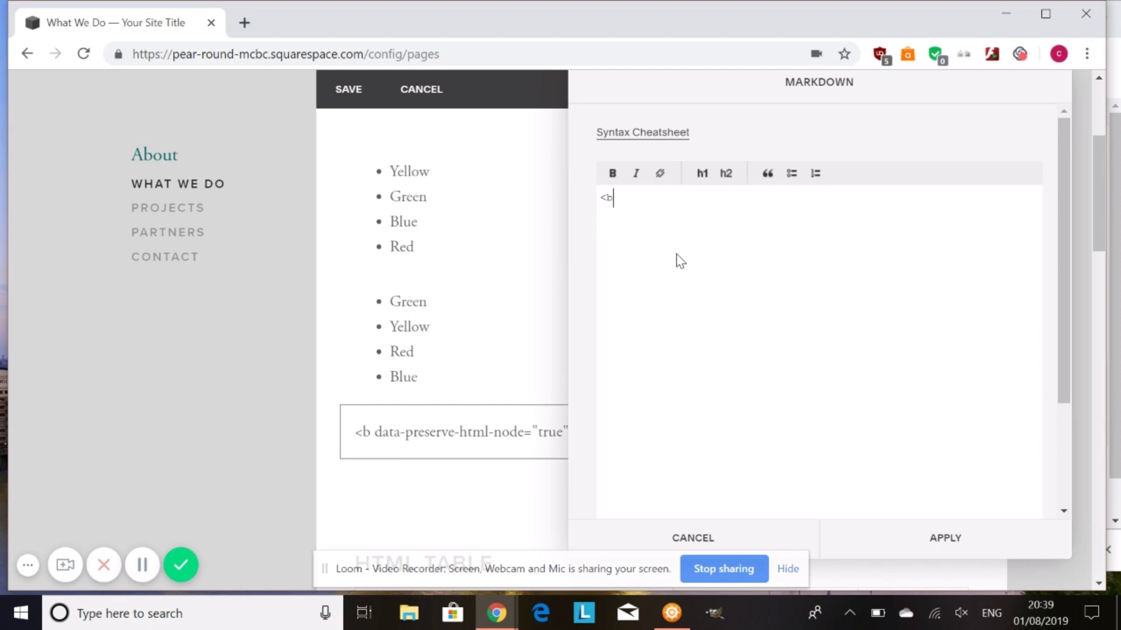
{"action": "type", "text": "utt"}
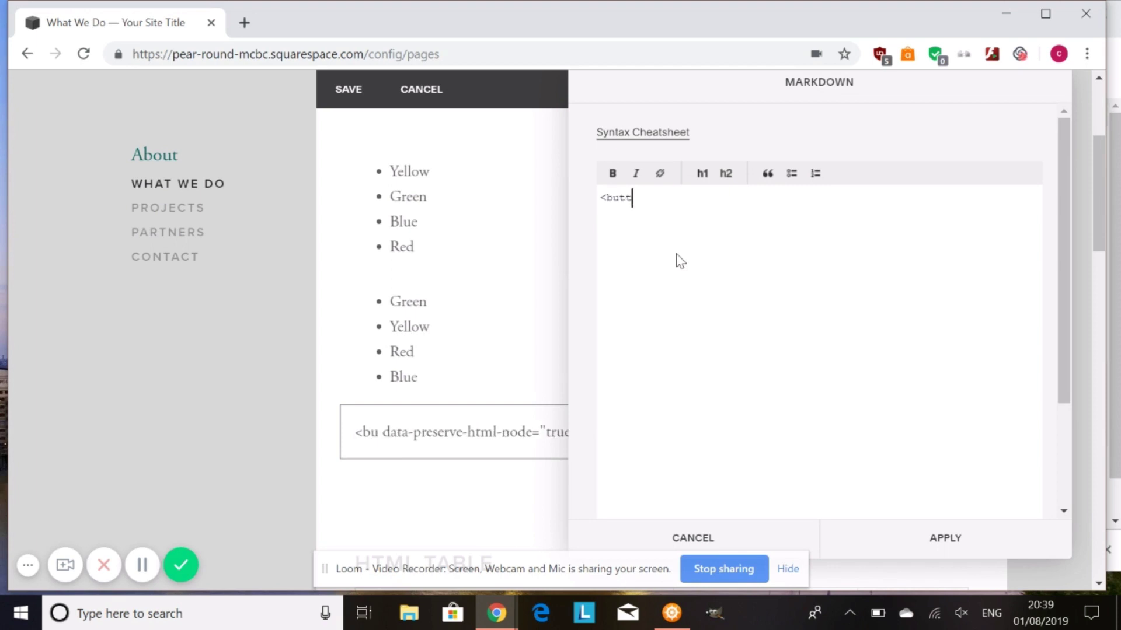
{"action": "type", "text": "on>"}
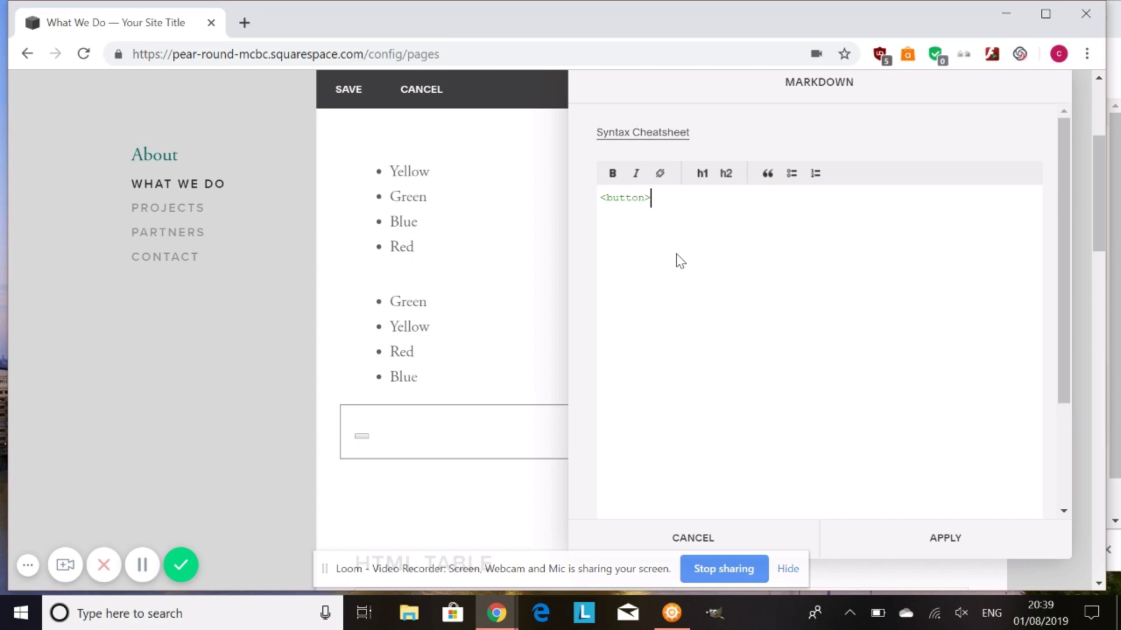
{"action": "type", "text": "<"}
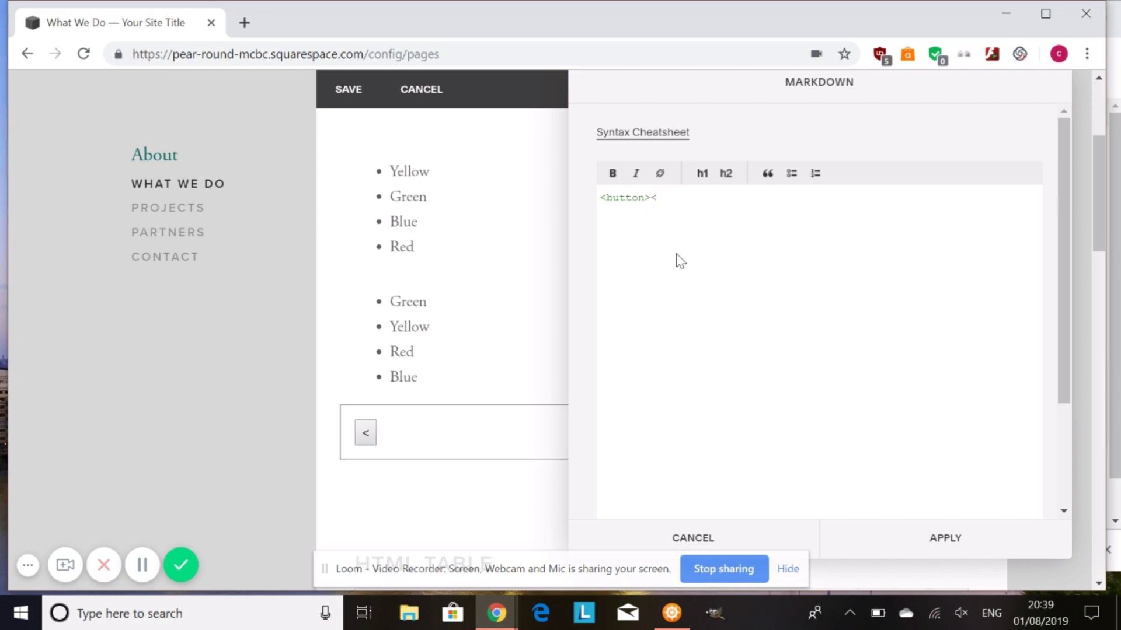
{"action": "type", "text": "/bu"}
{"action": "type", "text": "tton"}
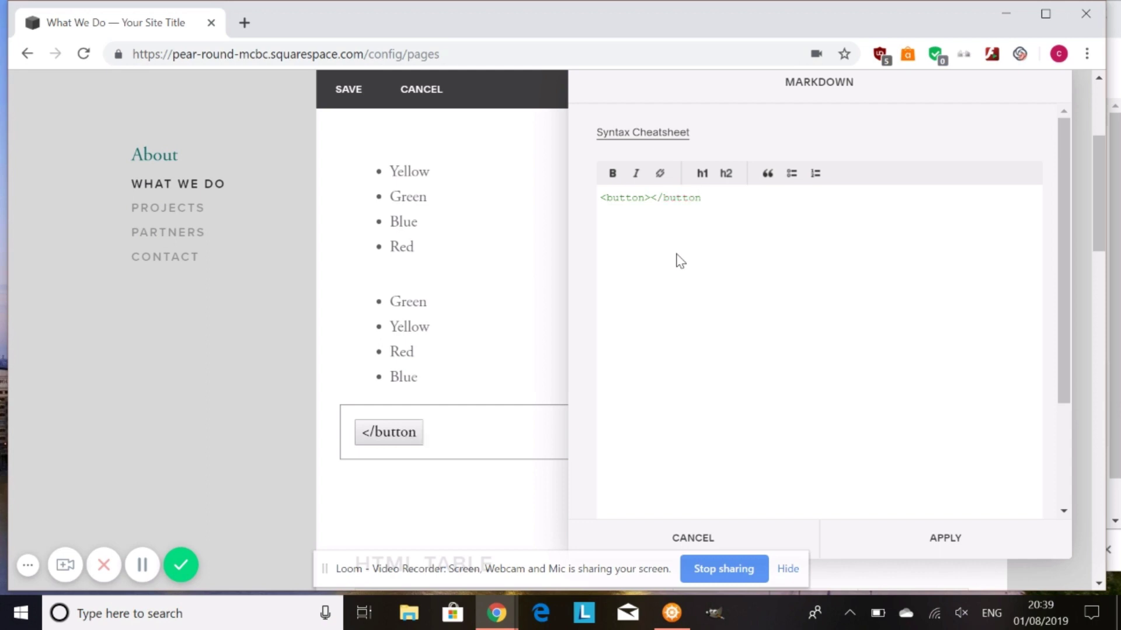
{"action": "type", "text": ">"}
Write <button>Subcribe</button> in the Markdown editor, with the label placed between the tags.
{"action": "key", "text": "Left"}
{"action": "key", "text": "Left"}
{"action": "key", "text": "Left"}
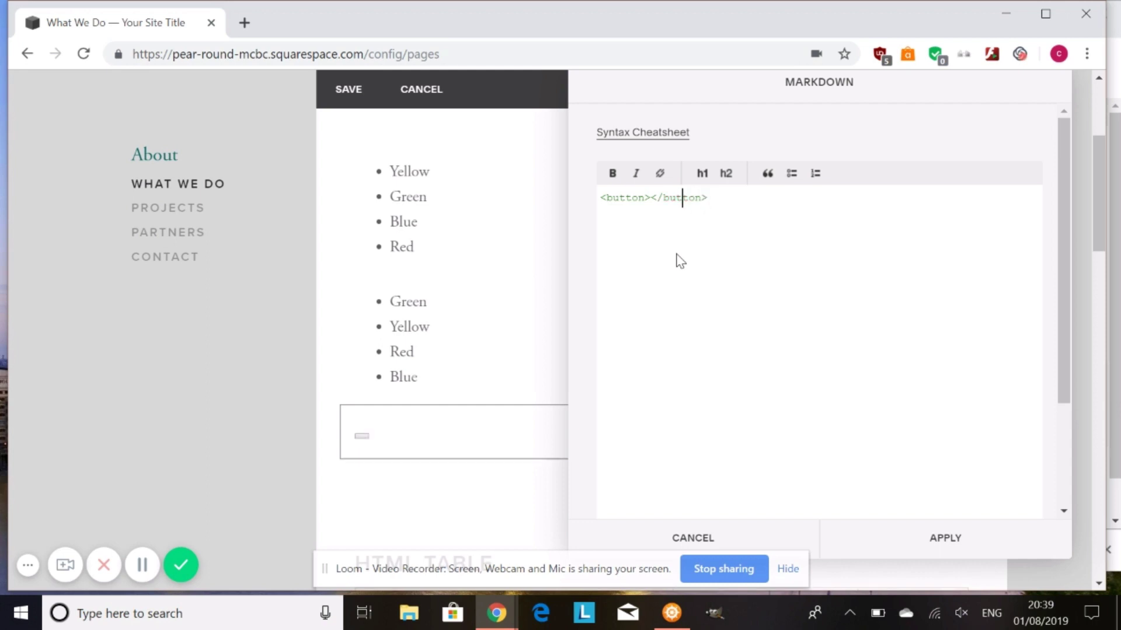
{"action": "key", "text": "Left"}
{"action": "key", "text": "Left"}
{"action": "key", "text": "Left"}
{"action": "key", "text": "Left"}
{"action": "key", "text": "Left"}
{"action": "type", "text": "S"}
{"action": "type", "text": "ubcribe"}
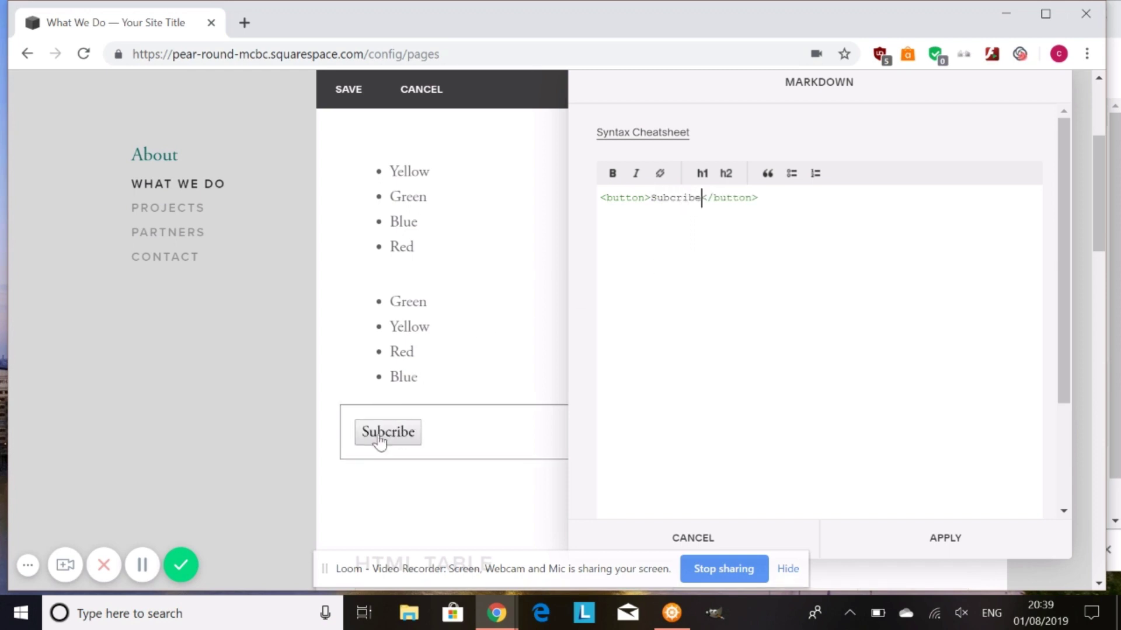
{"action": "left_click", "coordinate": [743, 209]}
Put the cursor inside the opening <button> tag to add class="new-button".
{"action": "left_click", "coordinate": [644, 201]}
{"action": "type", "text": "class"}
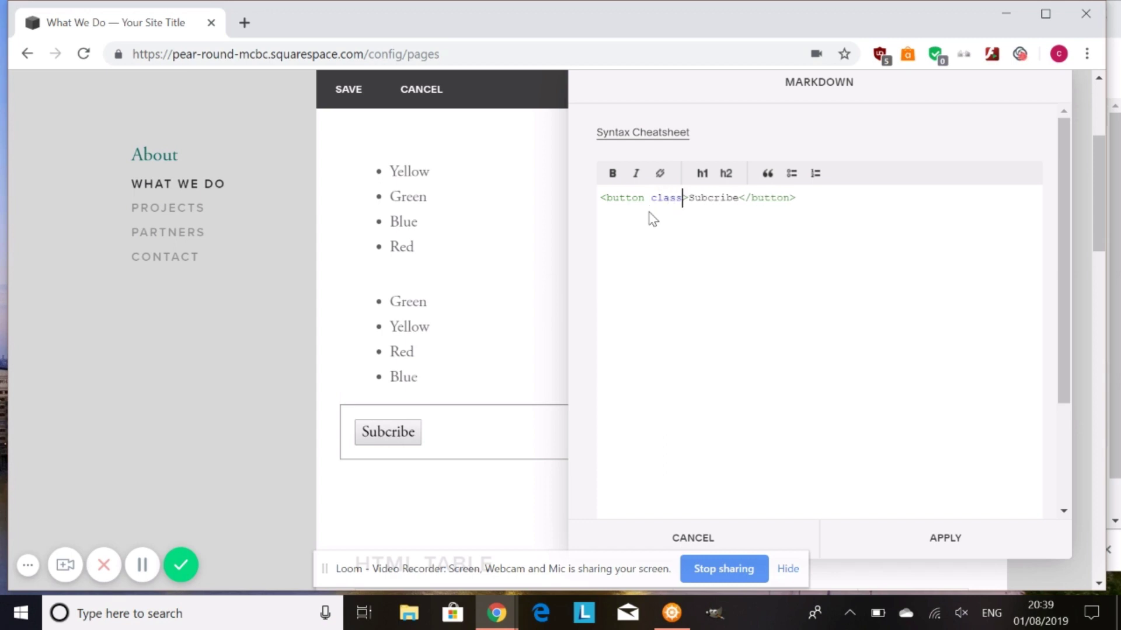
{"action": "type", "text": "="}
{"action": "type", "text": "\""}
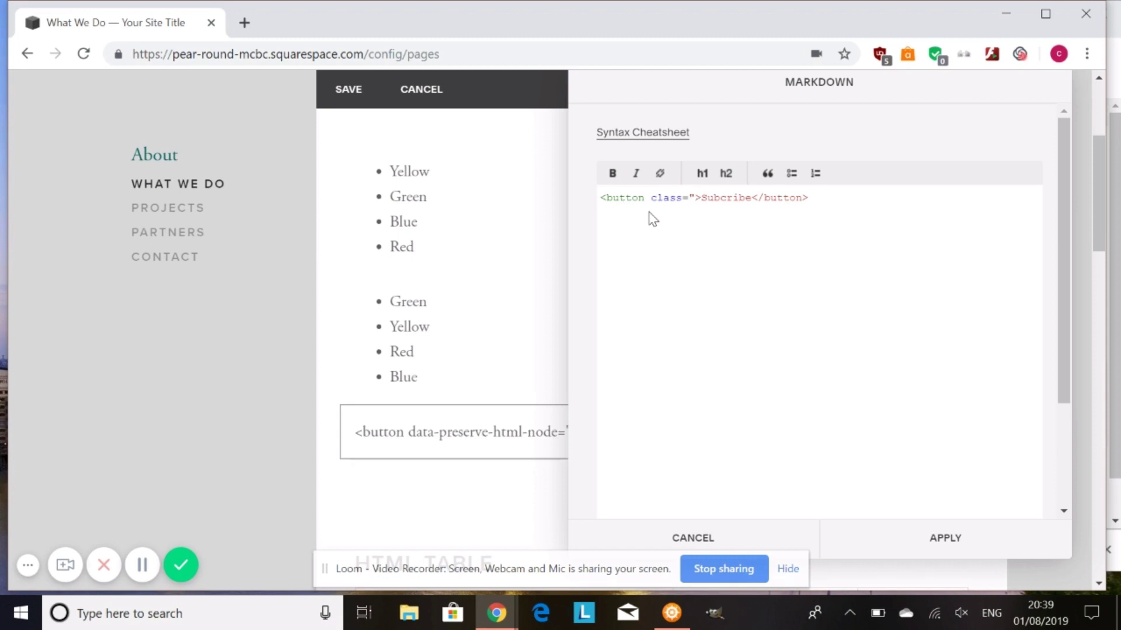
{"action": "type", "text": "ne"}
{"action": "type", "text": "w-button"}
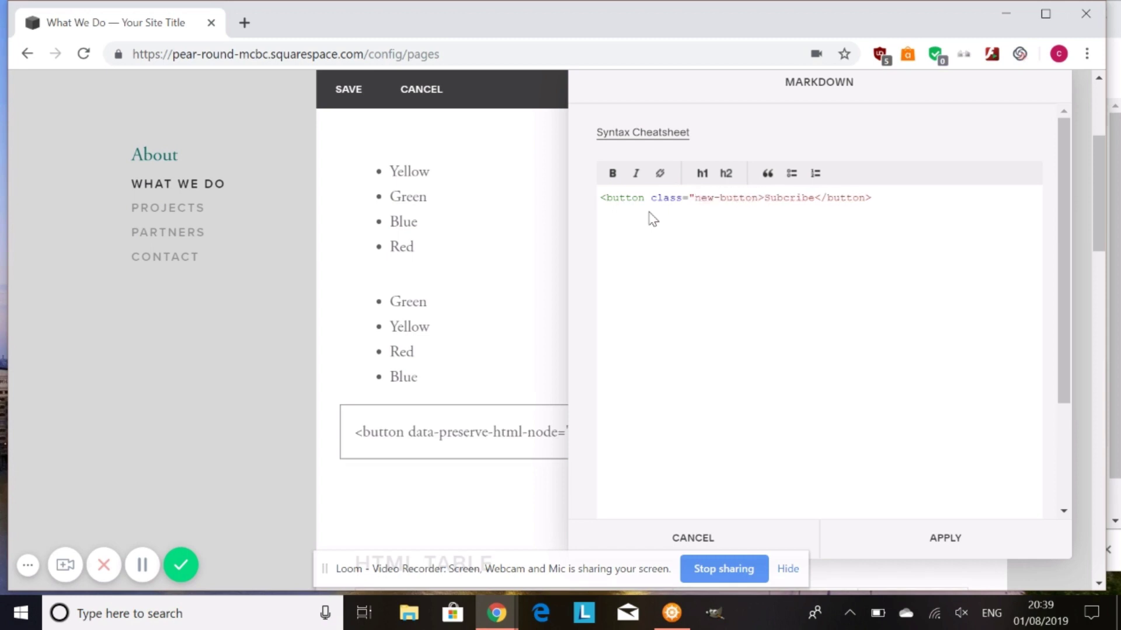
{"action": "type", "text": "\""}
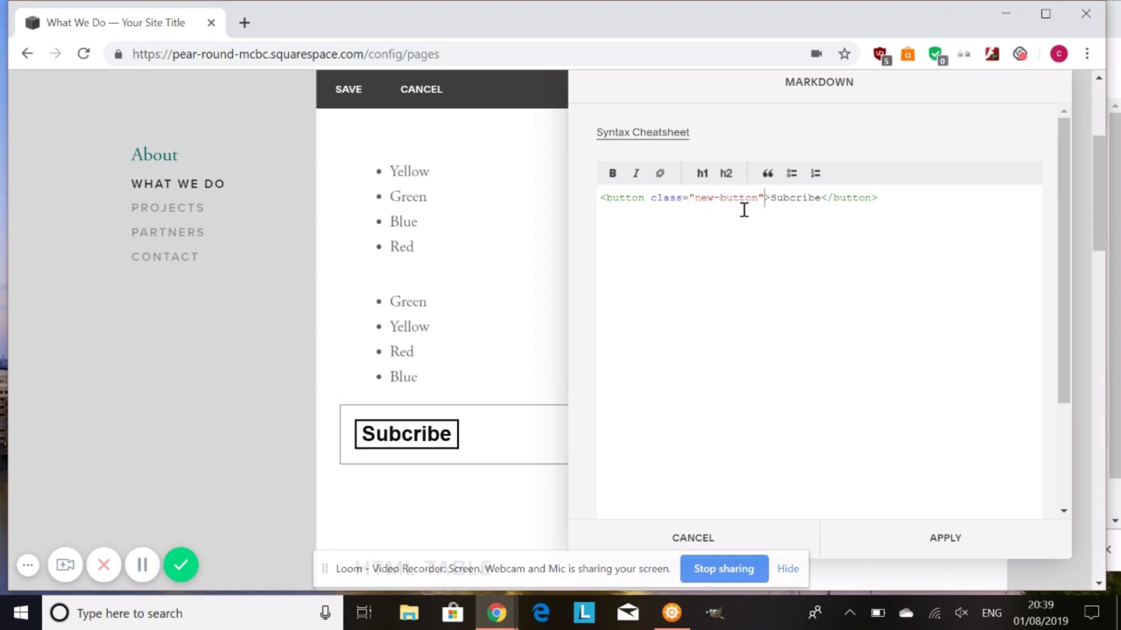
{"action": "left_click", "coordinate": [893, 196]}
{"action": "key", "text": "Return"}
{"action": "key", "text": "Return"}
{"action": "type", "text": "."}
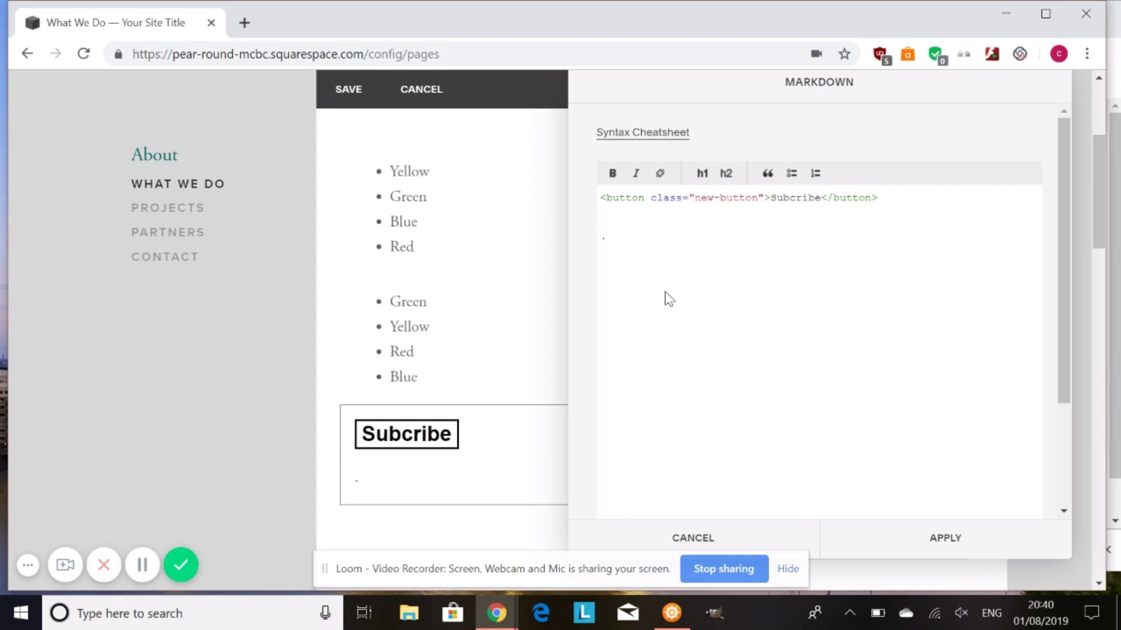
{"action": "type", "text": "new-but"}
{"action": "type", "text": "ton {"}
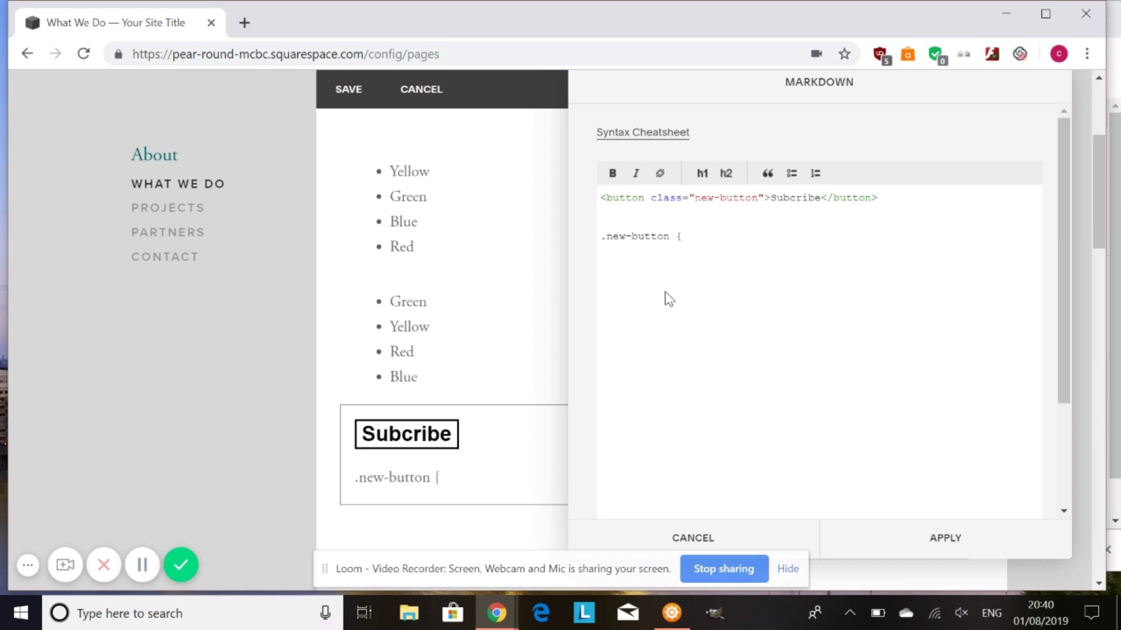
{"action": "key", "text": "Return"}
{"action": "key", "text": "Return"}
{"action": "type", "text": "}"}
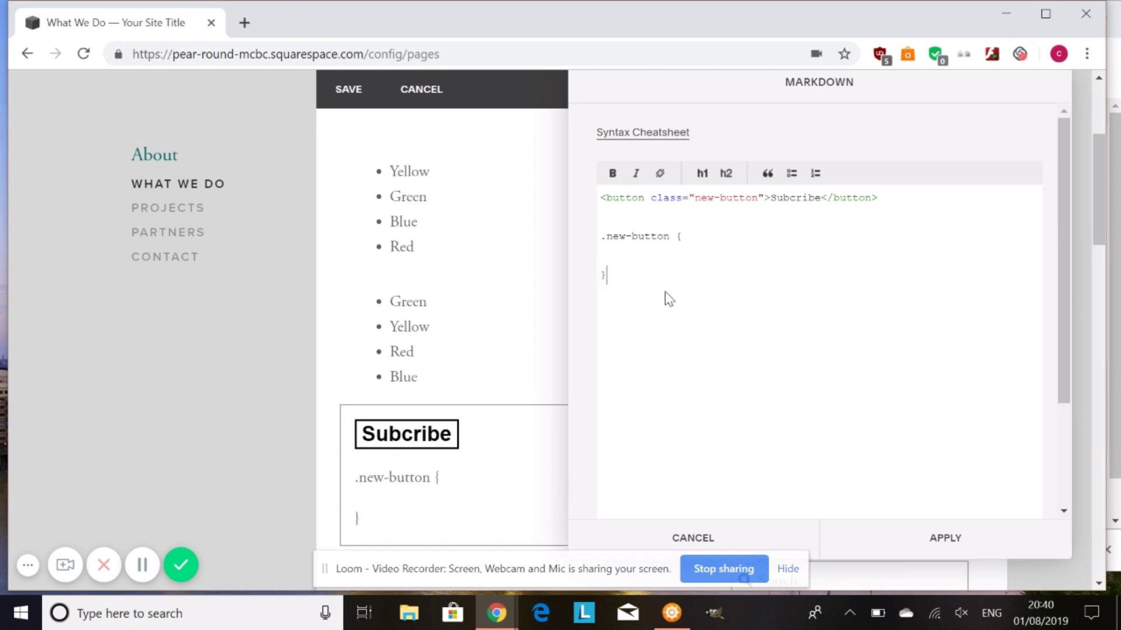
{"action": "key", "text": "Up"}
{"action": "type", "text": "font-siz"}
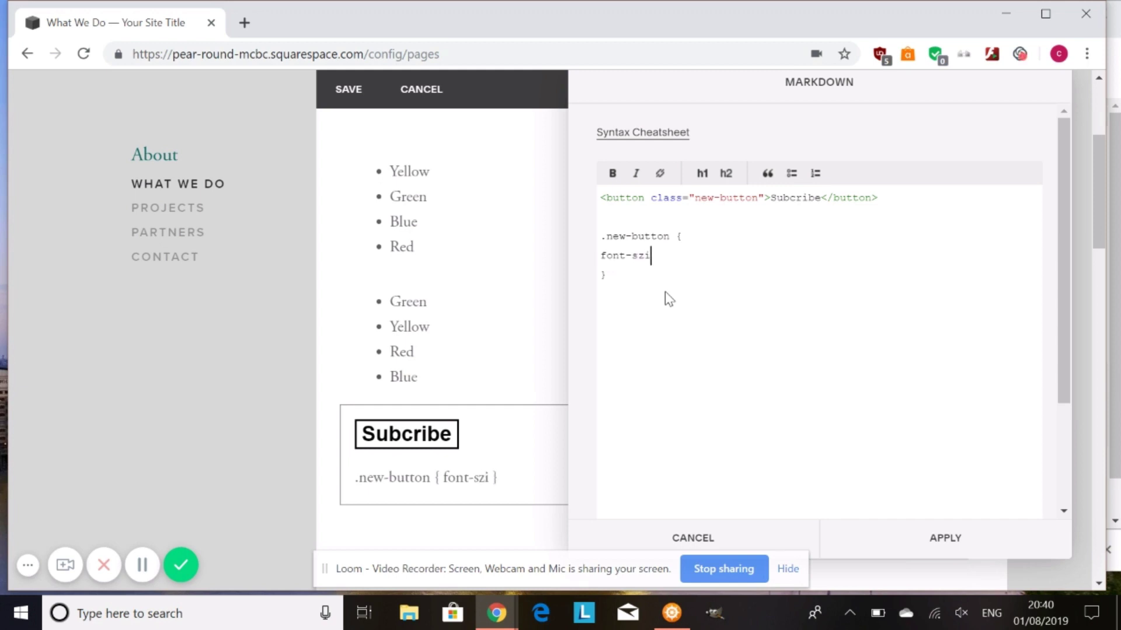
{"action": "key", "text": "BackSpace"}
{"action": "key", "text": "BackSpace"}
{"action": "type", "text": "ize: "}
{"action": "type", "text": "24px;"}
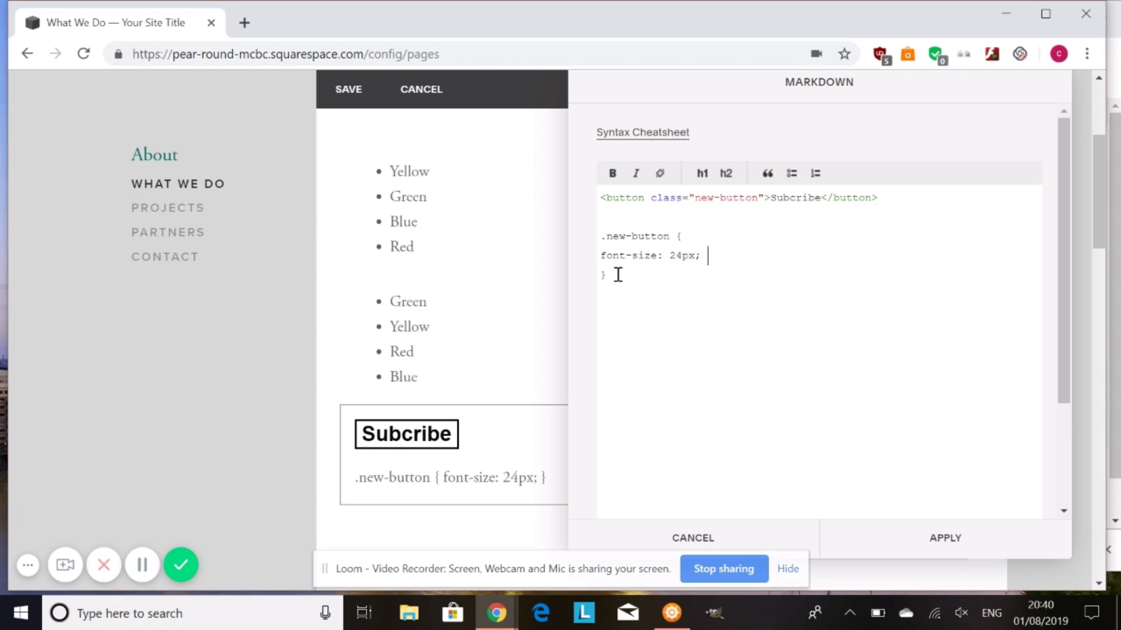
{"action": "left_click_drag", "start_coordinate": [617, 275], "coordinate": [602, 239]}
{"action": "key", "text": "BackSpace"}
{"action": "key", "text": "BackSpace"}
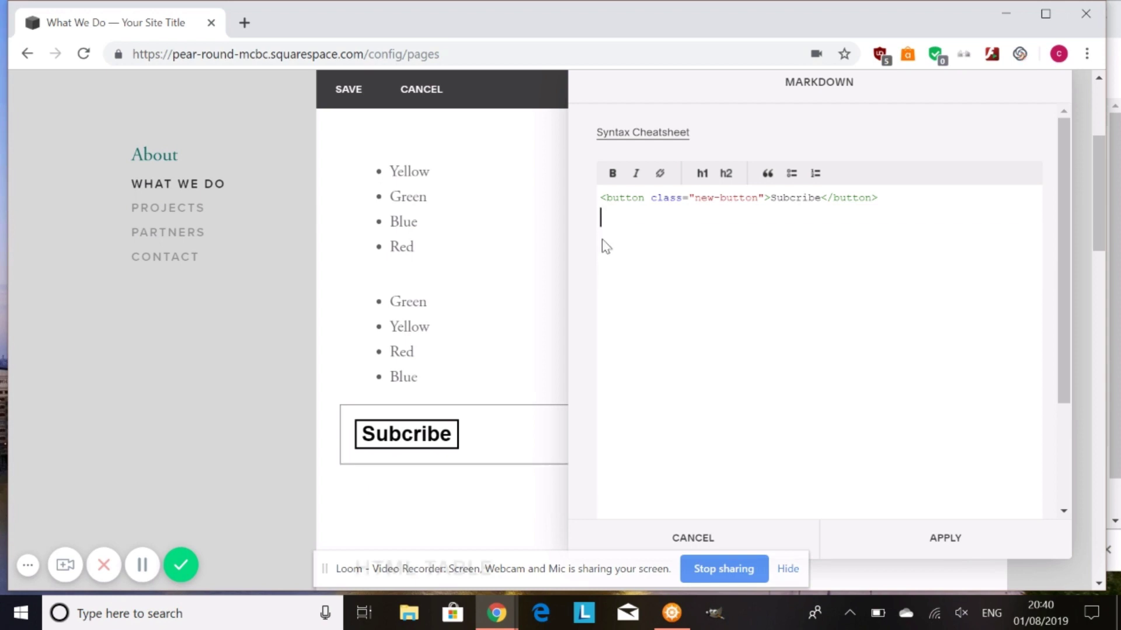
{"action": "left_click", "coordinate": [795, 198]}
{"action": "left_click_drag", "start_coordinate": [776, 198], "coordinate": [661, 179]}
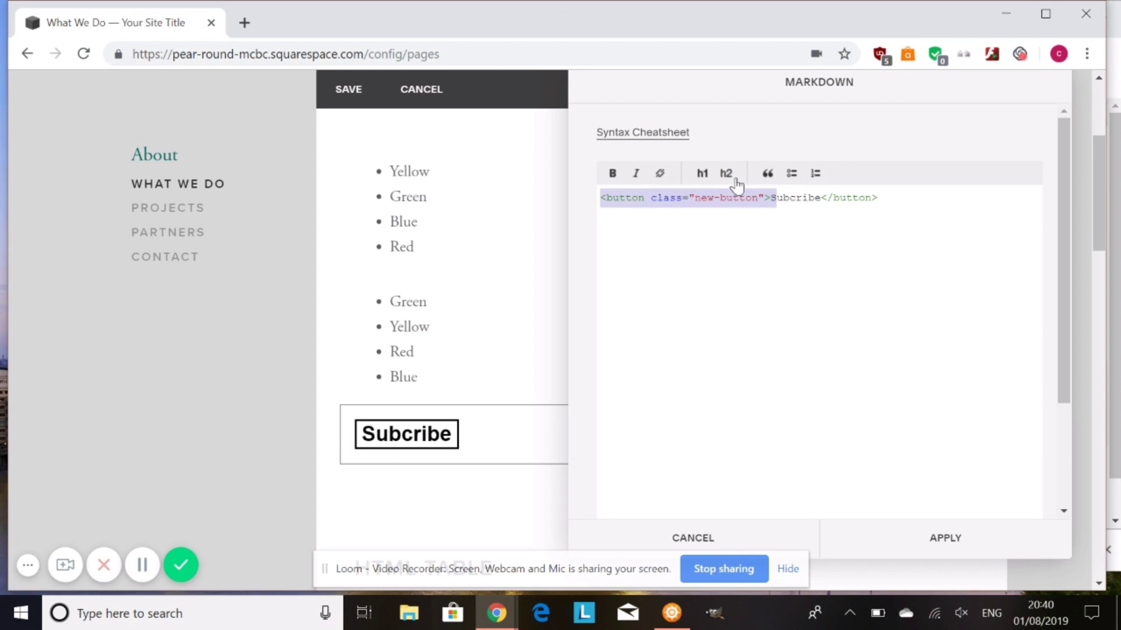
{"action": "left_click", "coordinate": [784, 198]}
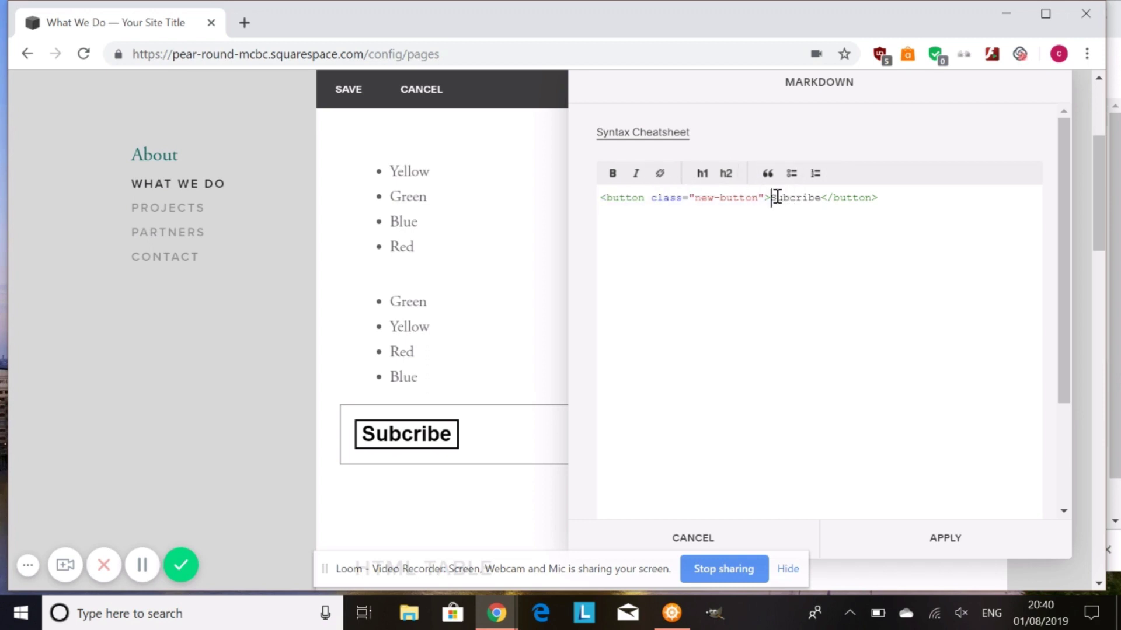
{"action": "type", "text": "["}
{"action": "key", "text": "Right"}
{"action": "key", "text": "Right"}
{"action": "key", "text": "Right"}
{"action": "key", "text": "Right"}
{"action": "key", "text": "Right"}
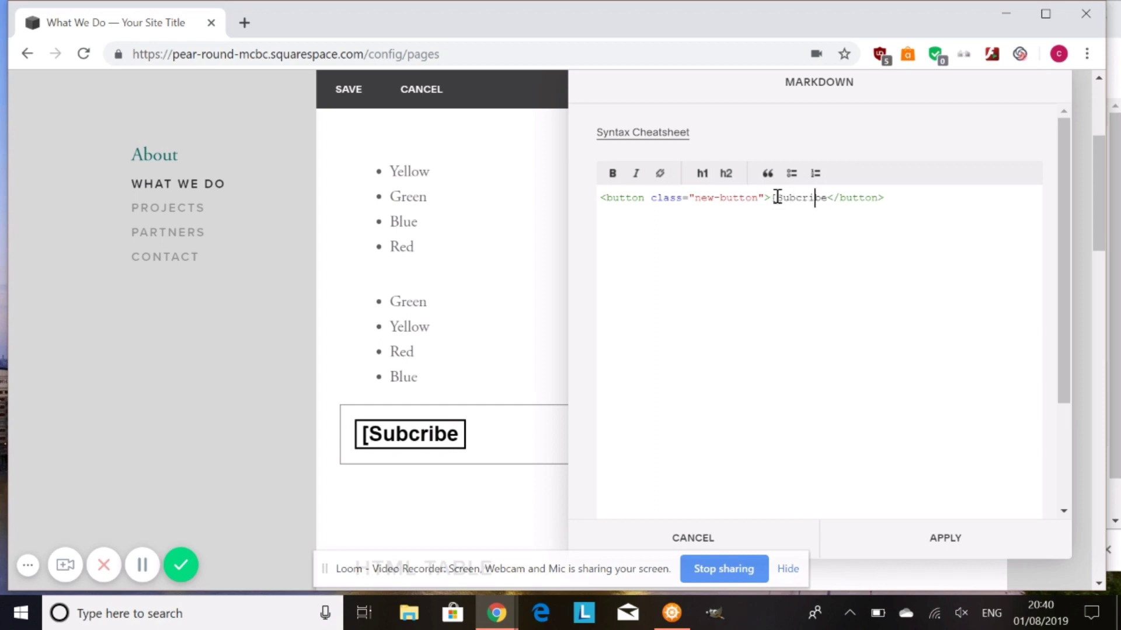
{"action": "key", "text": "Right"}
{"action": "key", "text": "Right"}
{"action": "type", "text": "]"}
{"action": "type", "text": "{"}
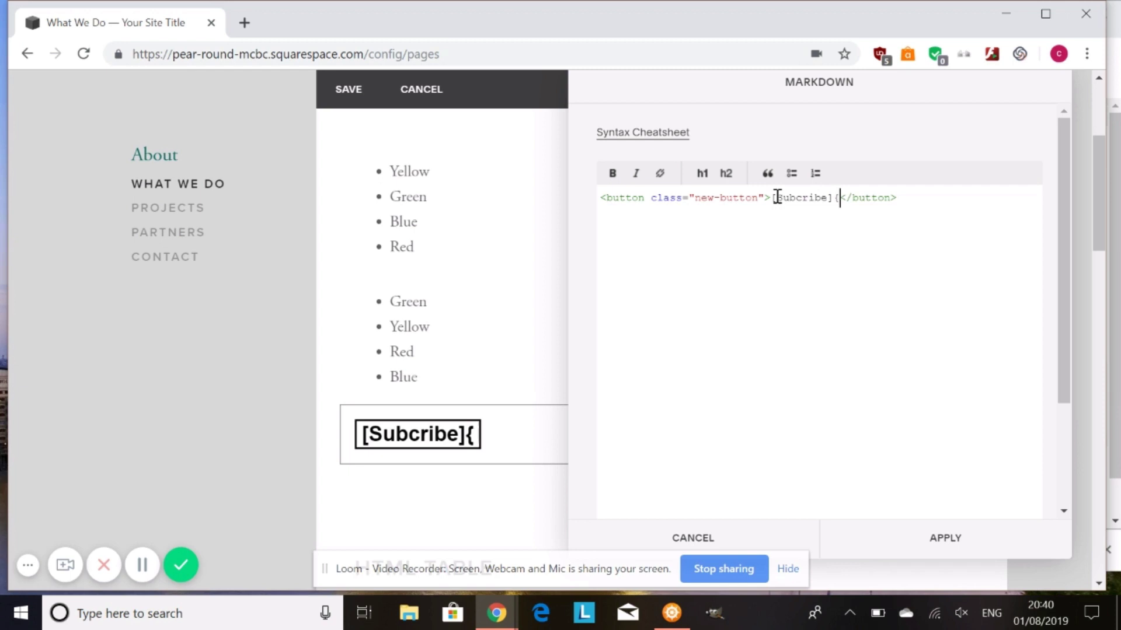
{"action": "key", "text": "BackSpace"}
{"action": "type", "text": "(https"}
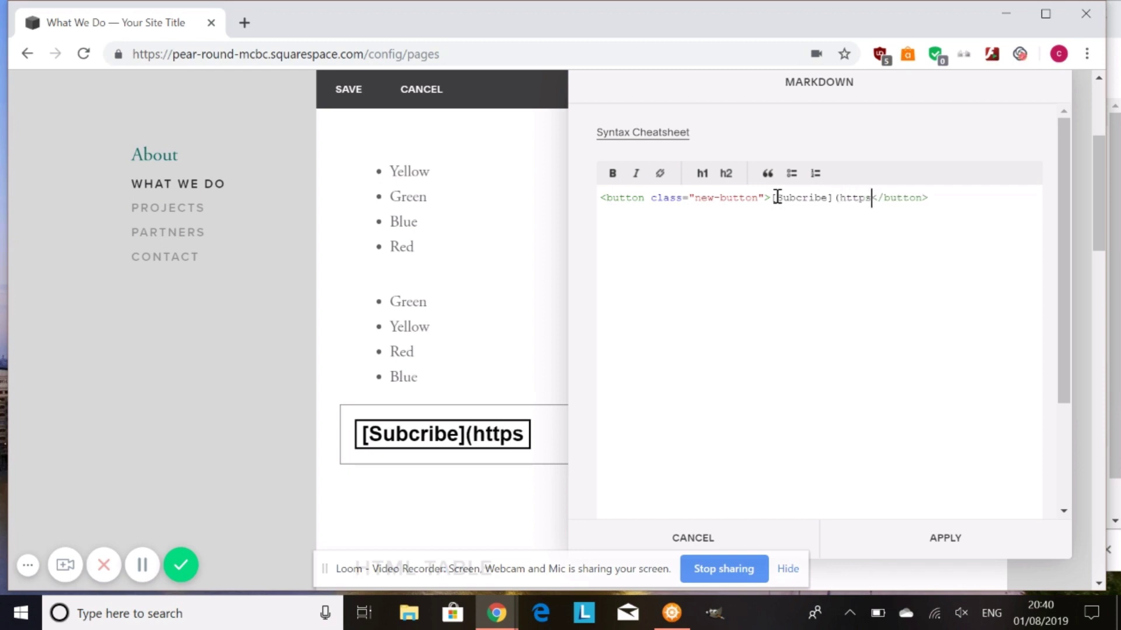
{"action": "type", "text": "://"}
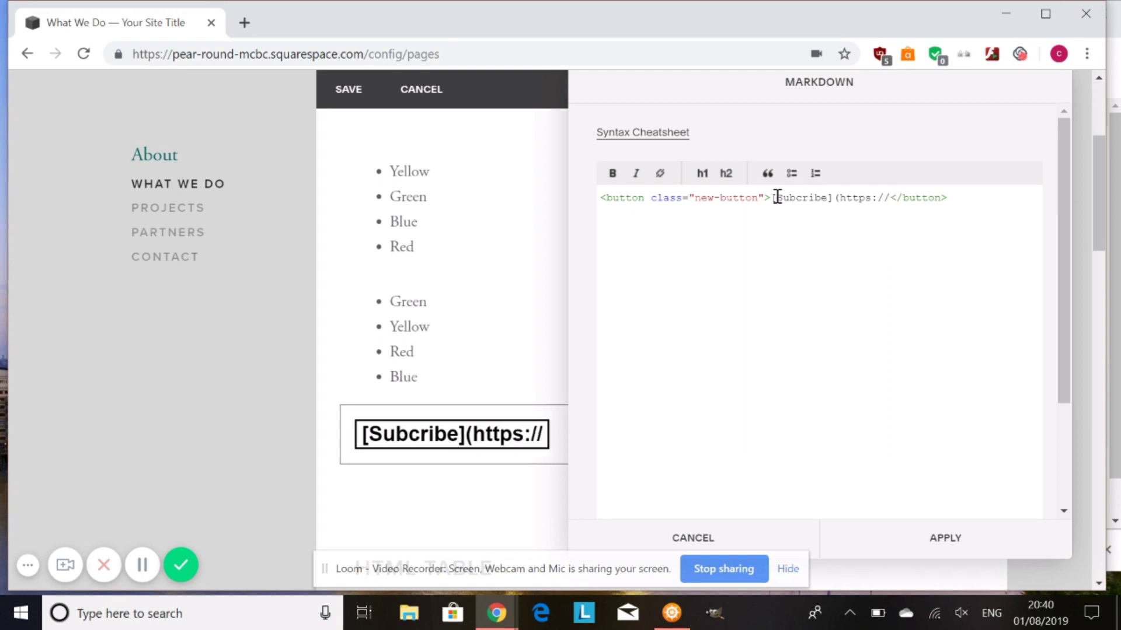
{"action": "type", "text": "www.myd"}
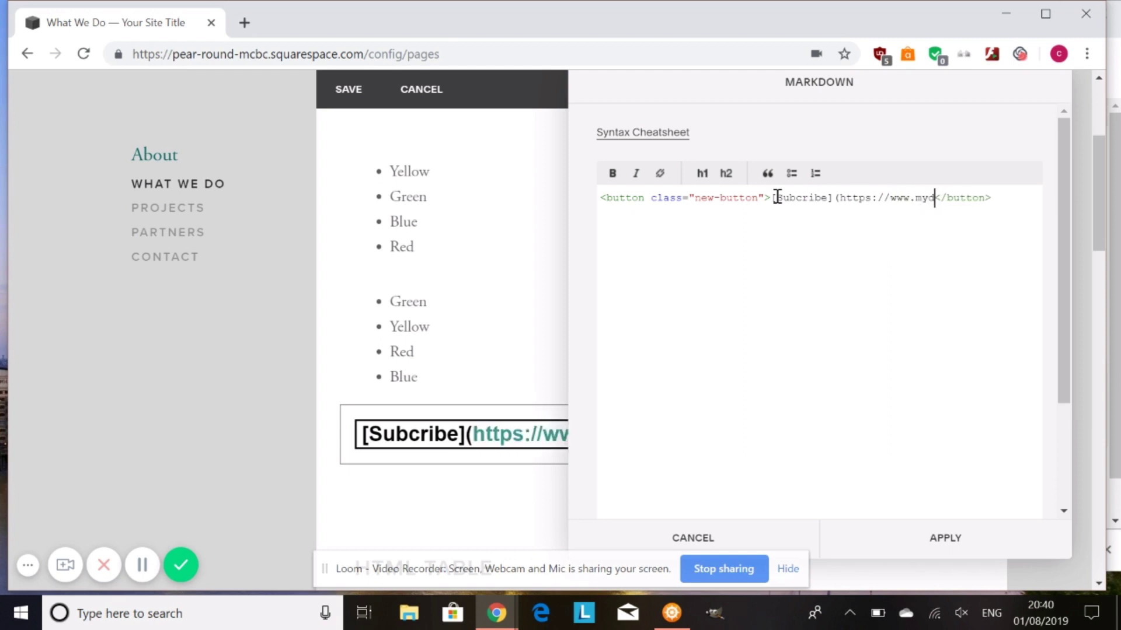
{"action": "type", "text": "m"}
{"action": "key", "text": "BackSpace"}
{"action": "type", "text": "omain"}
{"action": "type", "text": ".com"}
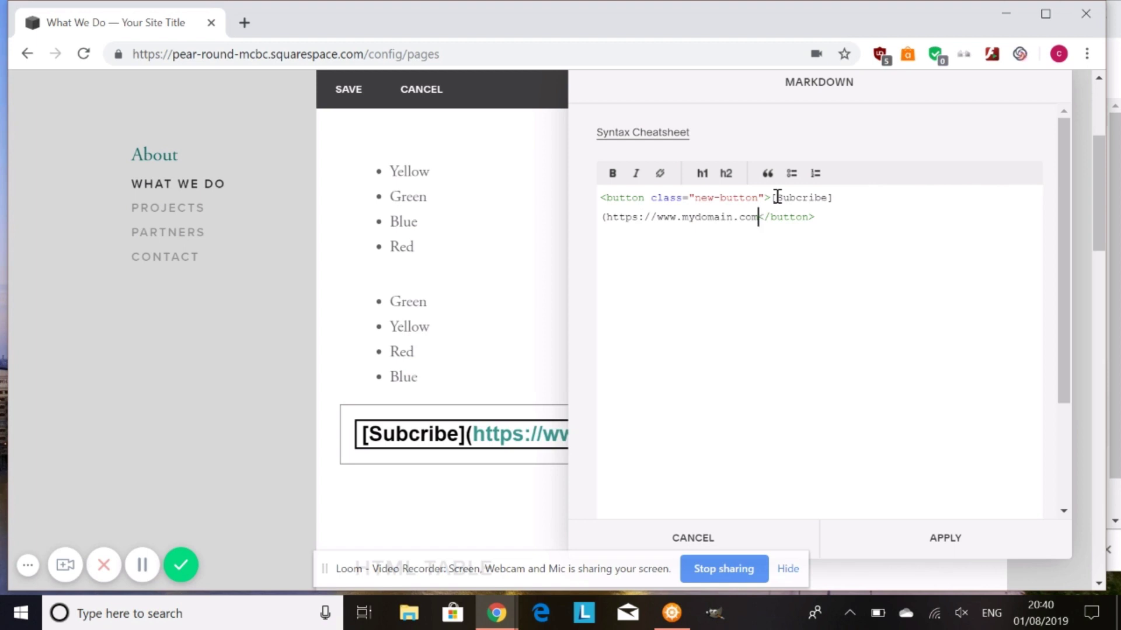
{"action": "type", "text": ")"}
{"action": "key", "text": "Return"}
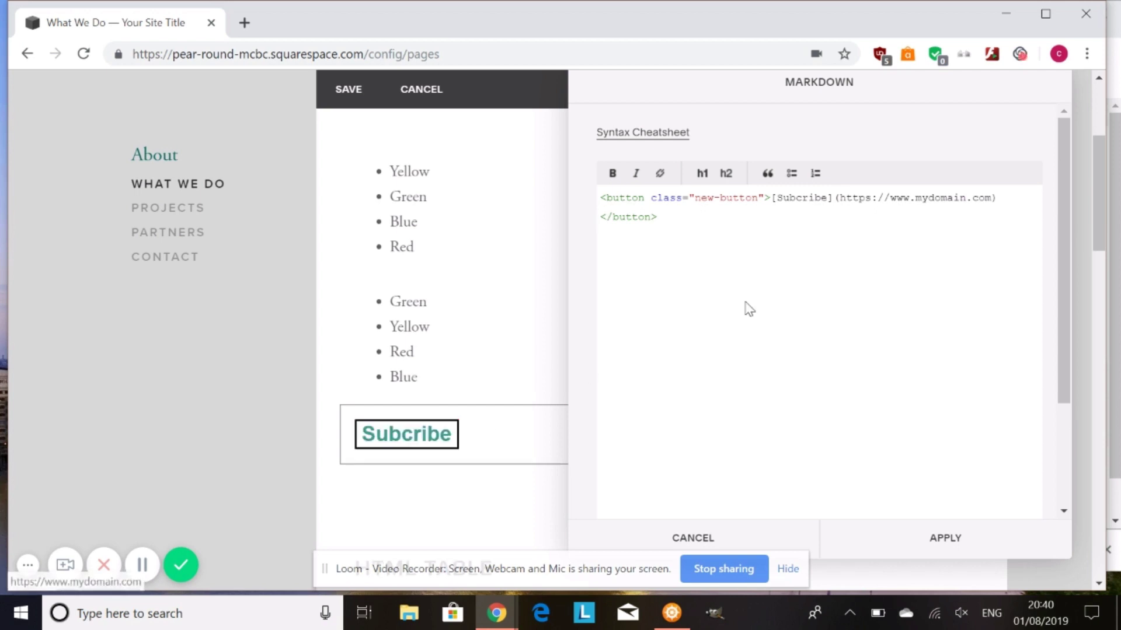